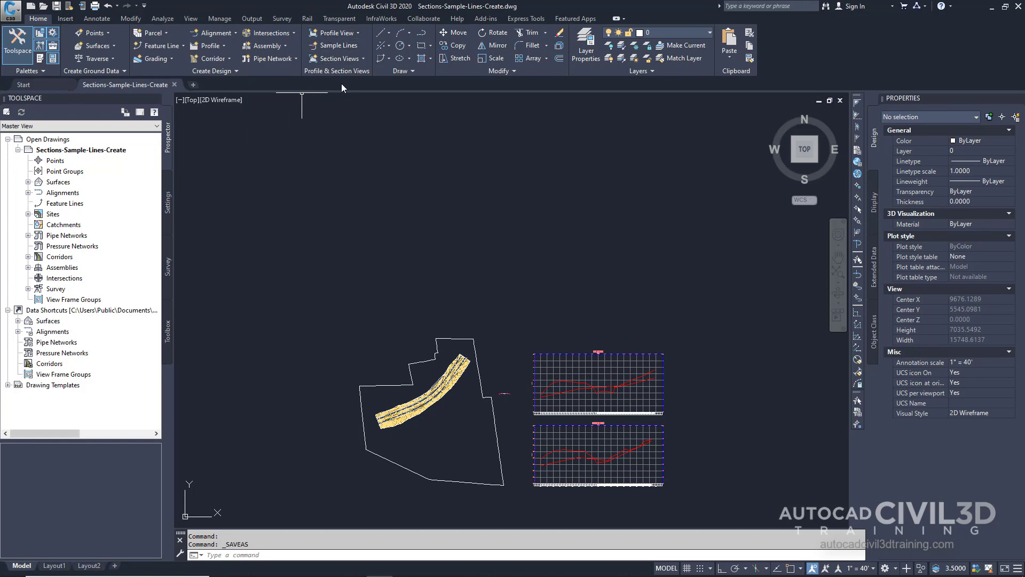
# Step: Start the Sample Lines command and bring up the alignment list to choose Centerline (1)
pyautogui.click(348, 46)
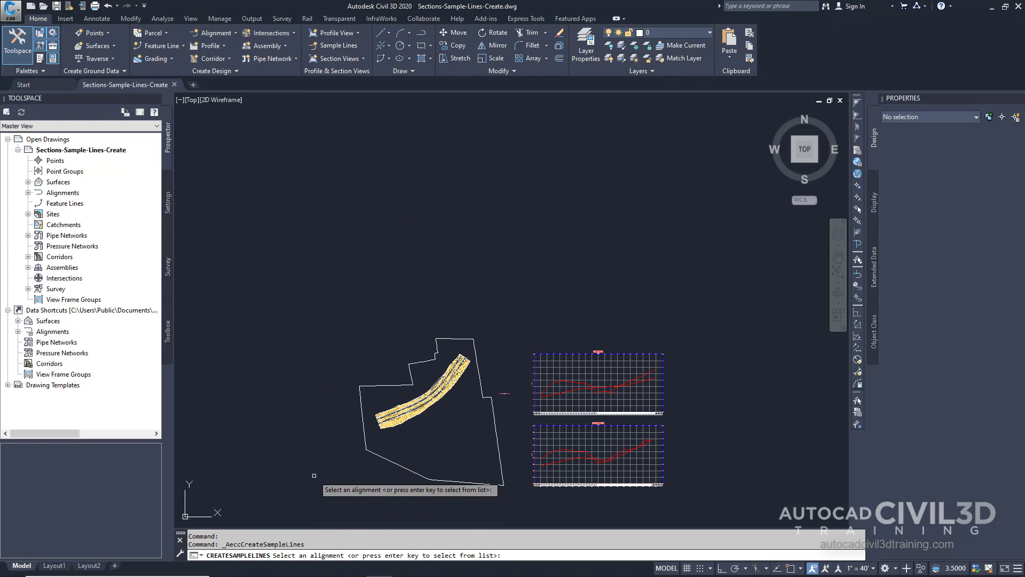
pyautogui.press('Return')
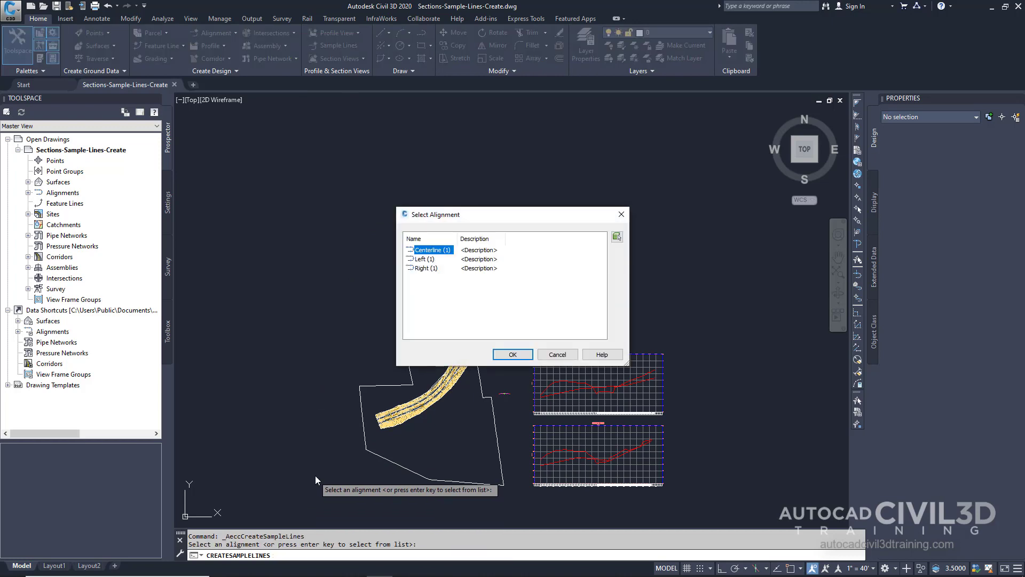
# Step: Pick Centerline (1) and change the group name prefix to SLG-<[Next Counter(CP)]>
pyautogui.click(511, 355)
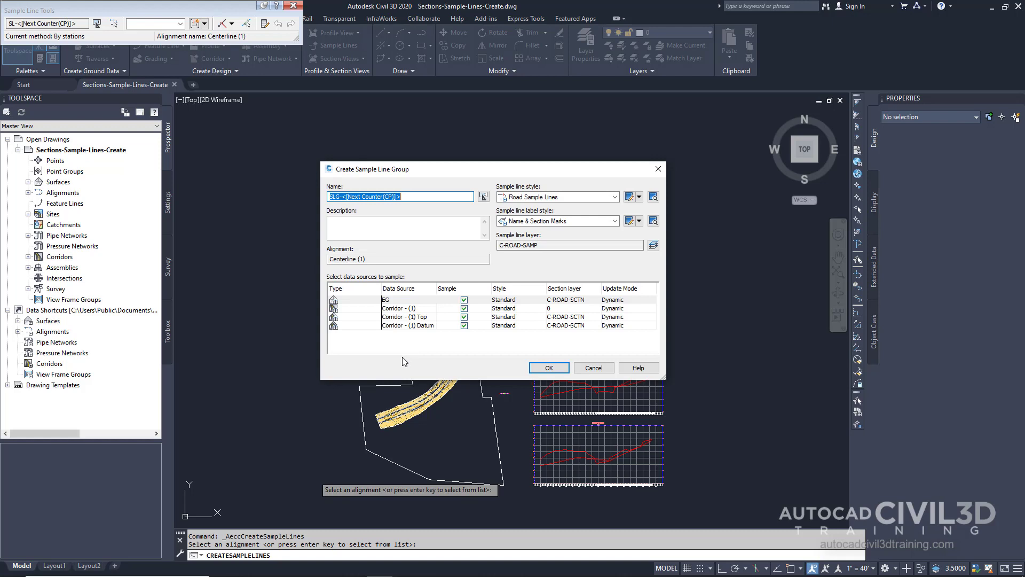
pyautogui.press('End')
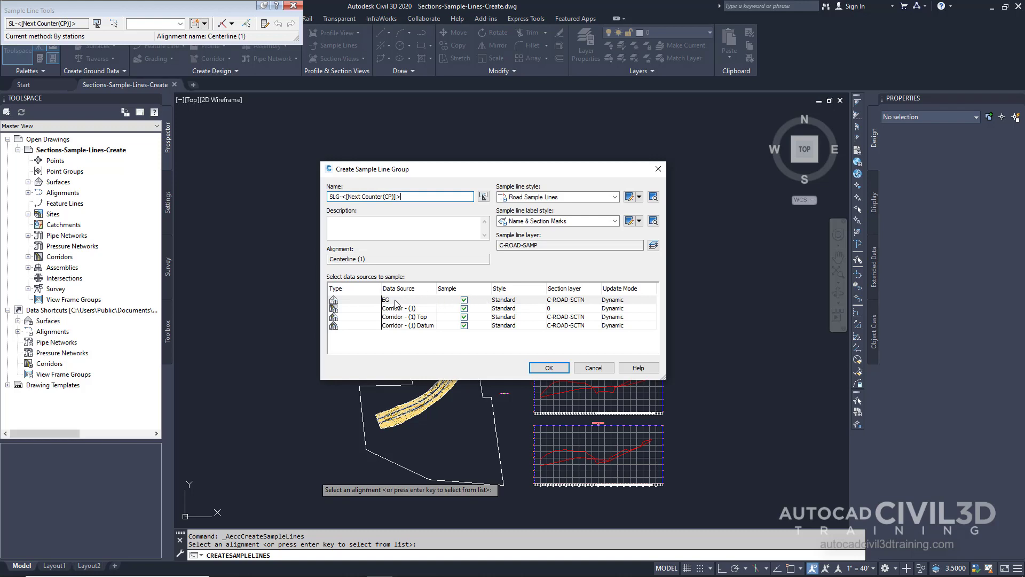
# Step: Give the EG source the Existing Ground style and the corridor the All Codes style
pyautogui.click(505, 300)
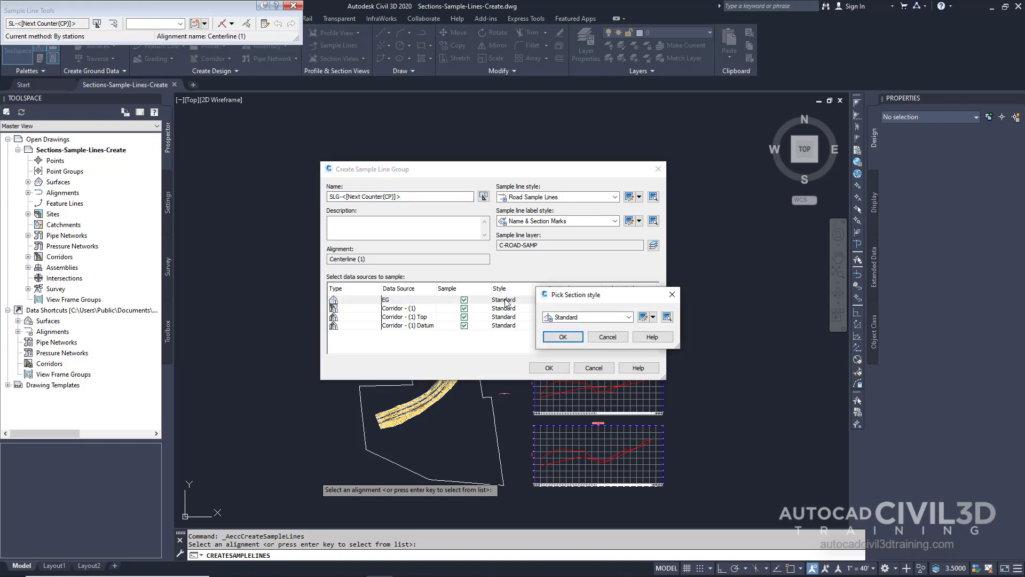
pyautogui.click(577, 318)
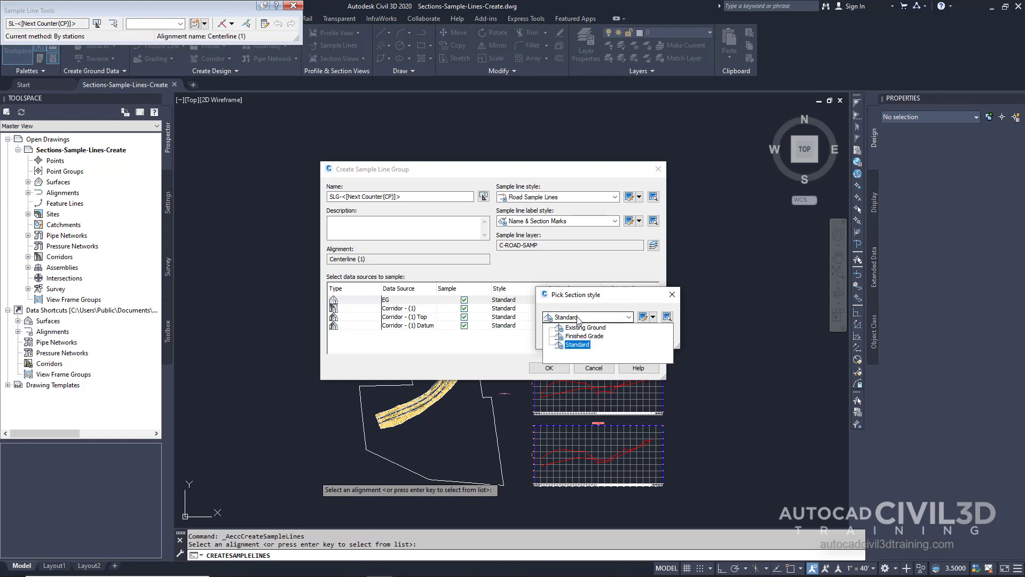
pyautogui.click(576, 327)
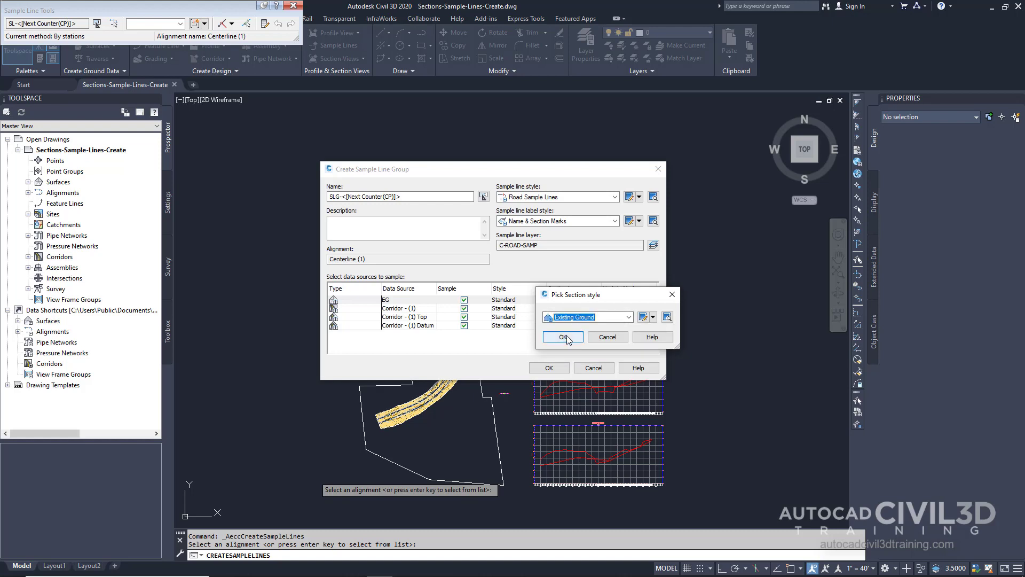
pyautogui.click(567, 339)
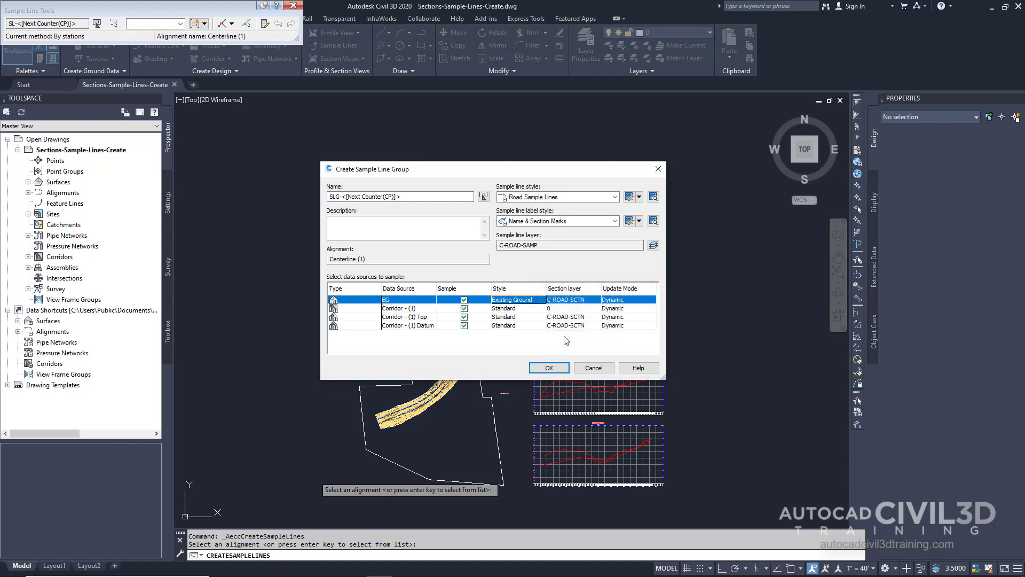
pyautogui.doubleClick(514, 311)
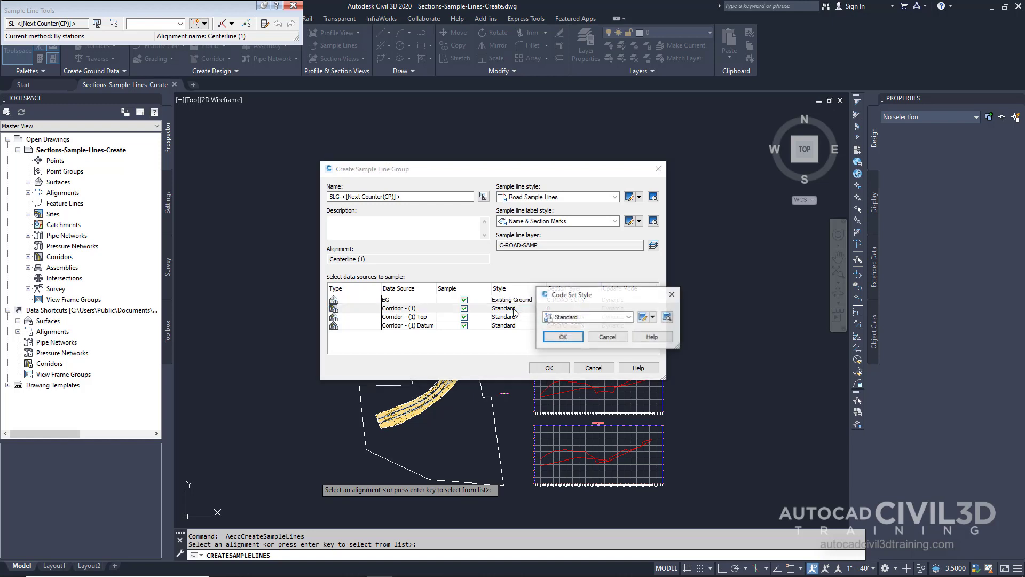
pyautogui.click(581, 320)
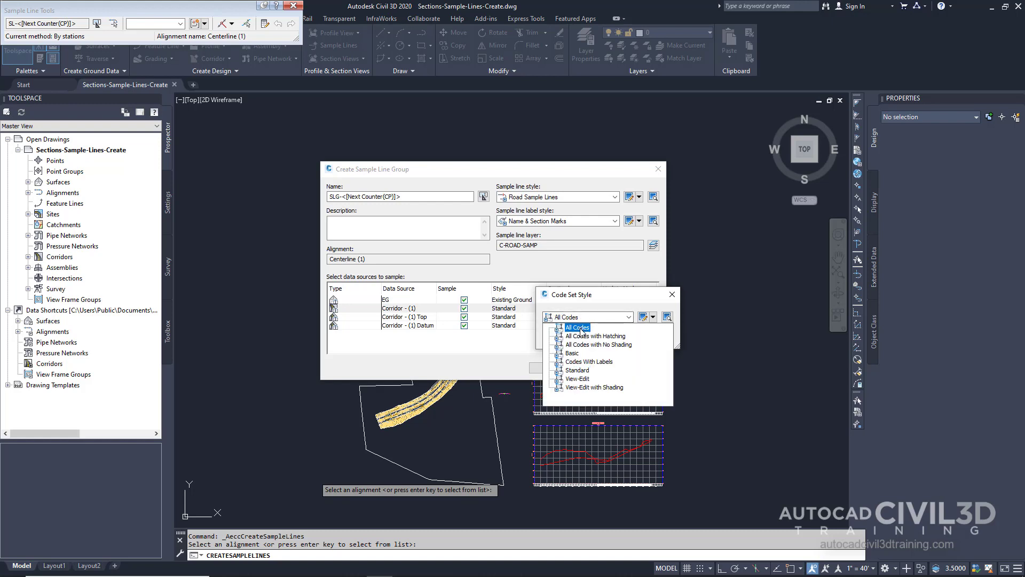
pyautogui.click(580, 327)
pyautogui.click(565, 337)
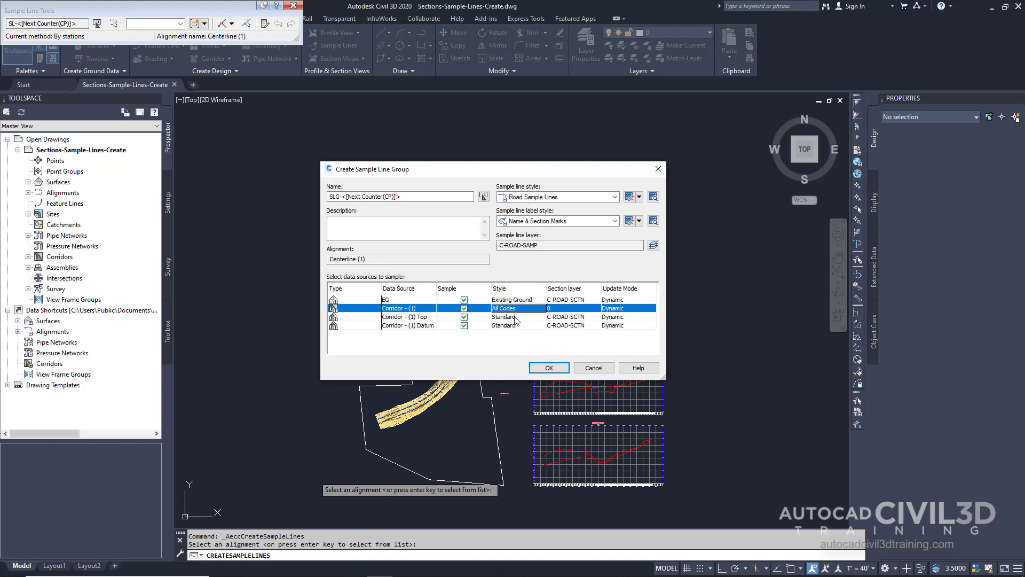
# Step: Set the Corridor - (1) Top and Datum surface sources to the Finished Grade style
pyautogui.click(516, 318)
pyautogui.click(570, 318)
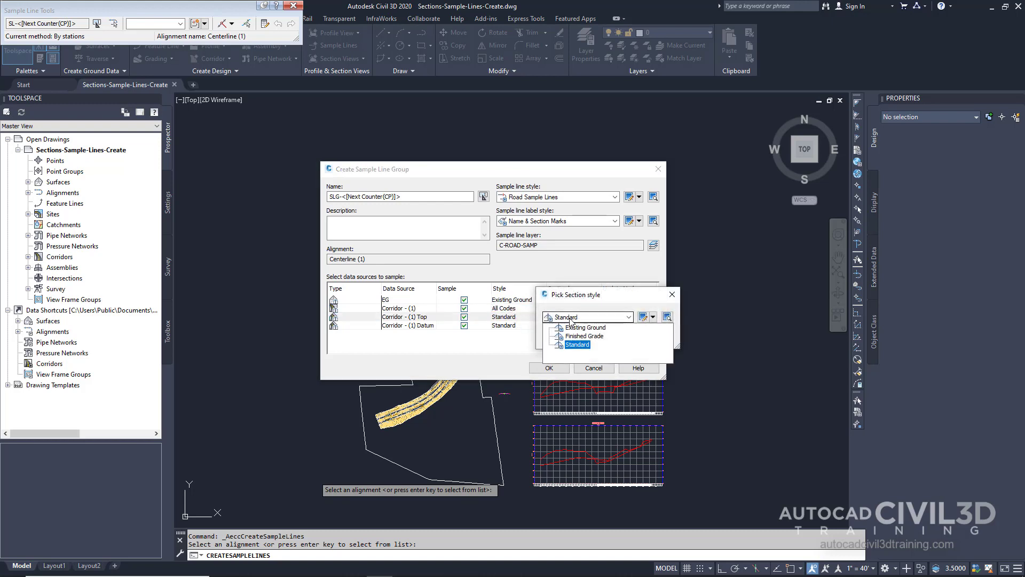
pyautogui.click(577, 327)
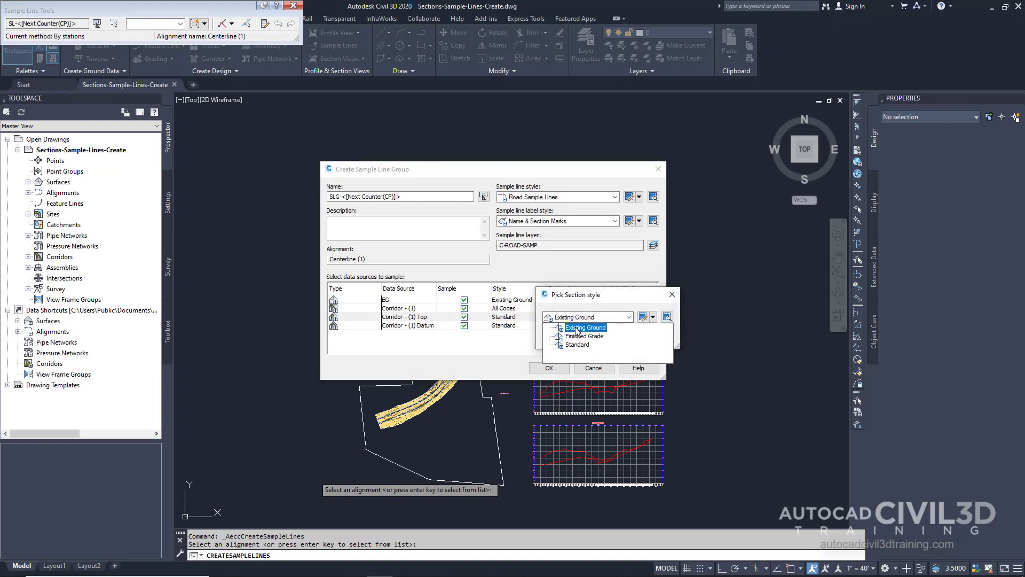
pyautogui.click(577, 336)
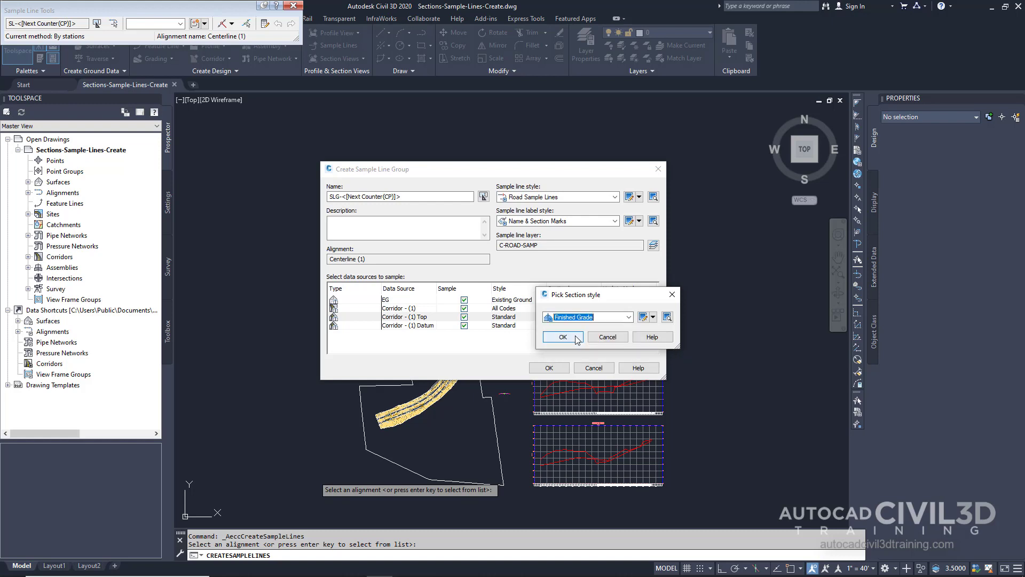
pyautogui.click(567, 342)
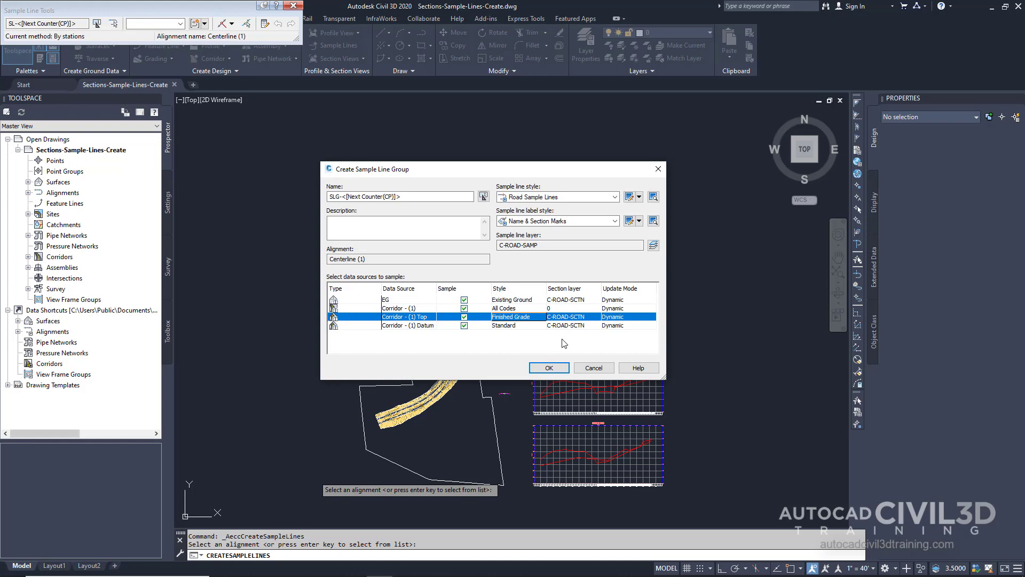
pyautogui.click(526, 327)
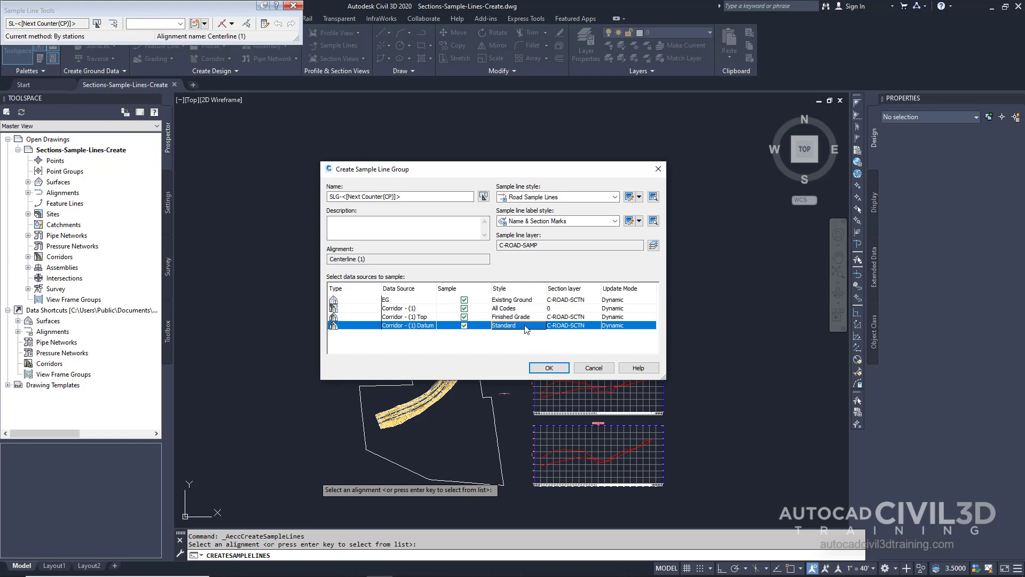
pyautogui.click(570, 318)
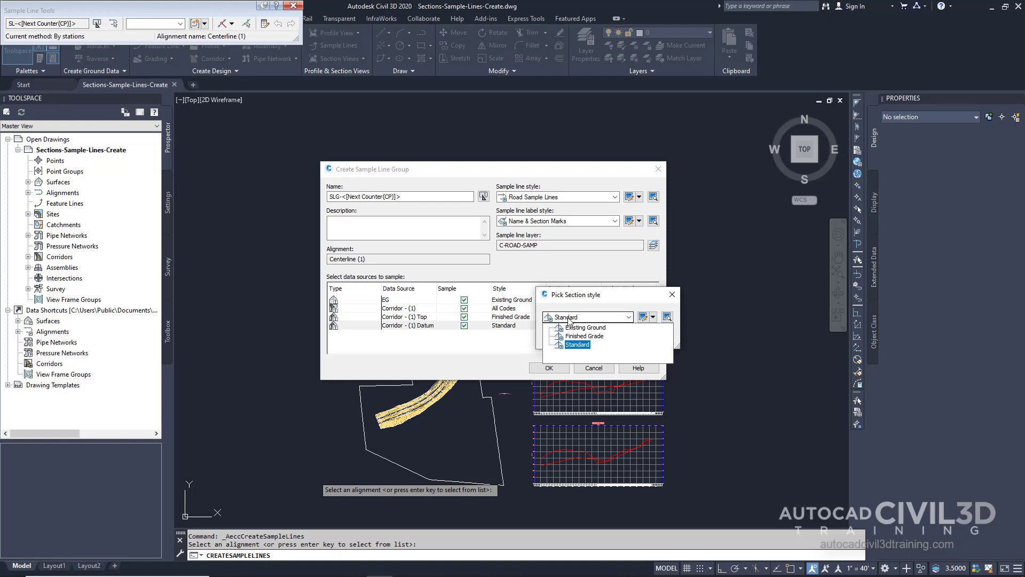
pyautogui.click(584, 335)
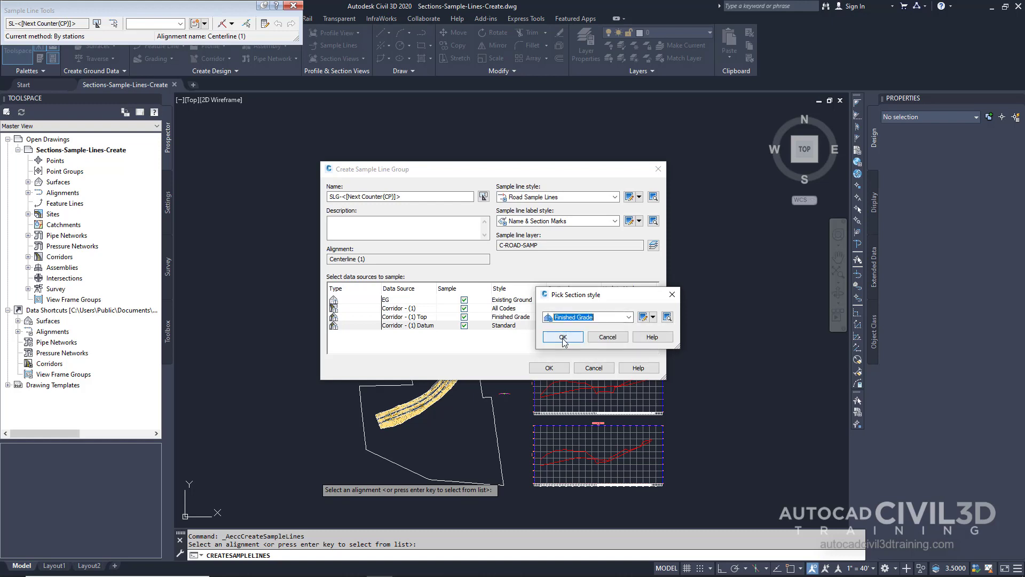
pyautogui.click(563, 338)
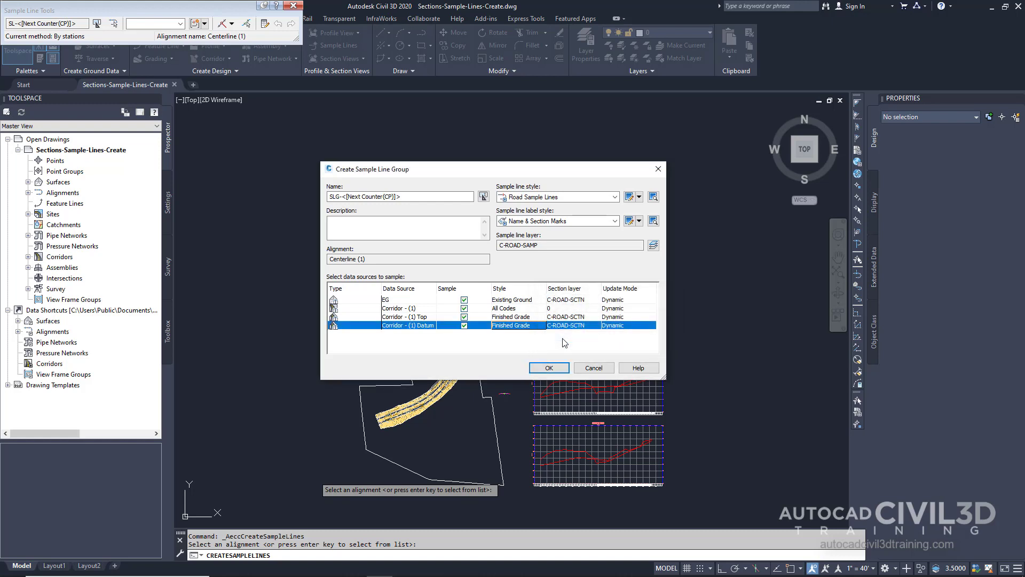
# Step: Create sample line group SLG-1 and choose the From corridor stations placement method
pyautogui.click(555, 367)
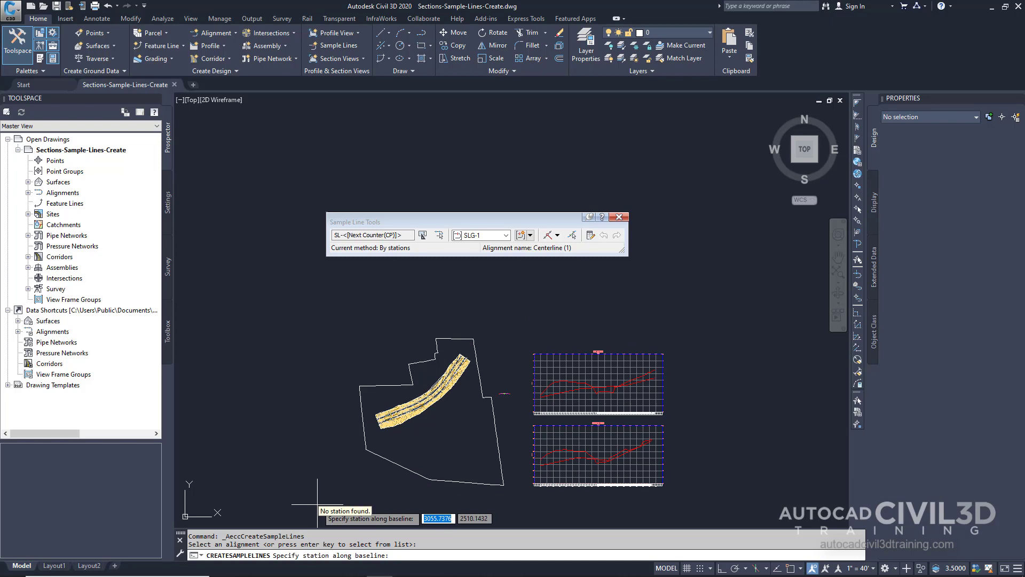
pyautogui.click(558, 235)
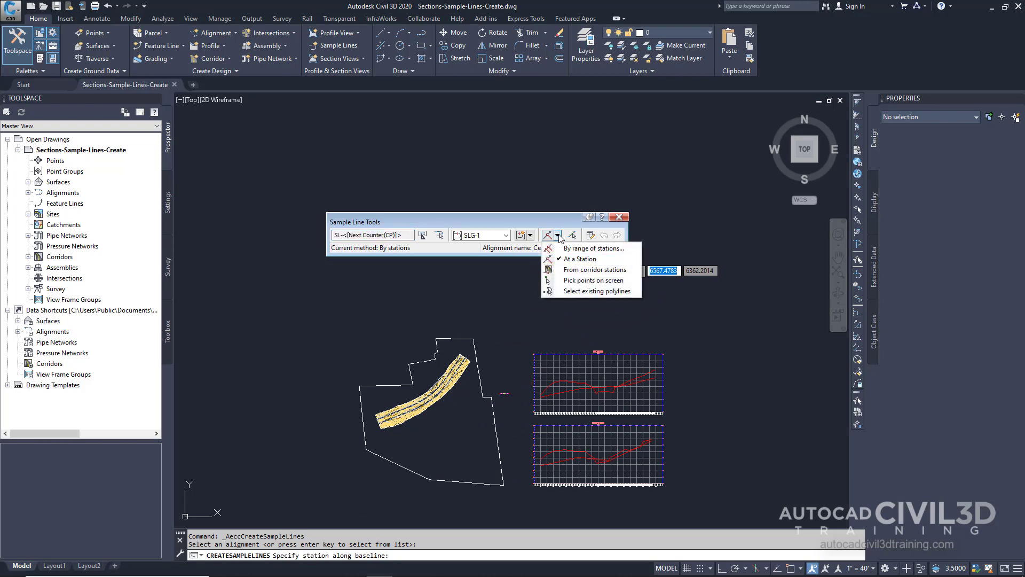
pyautogui.click(630, 270)
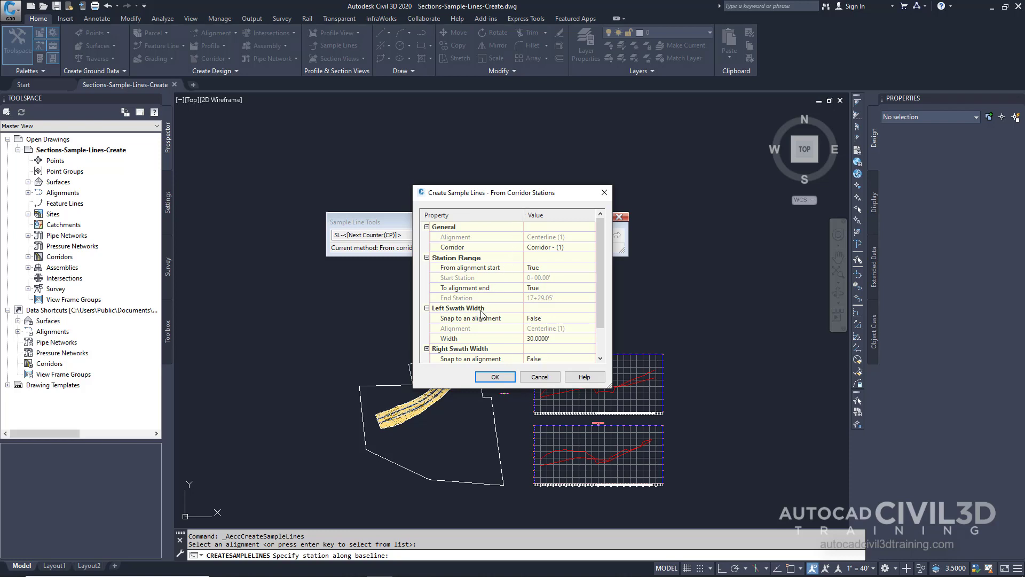
# Step: Set both left and right swath widths to 150' and apply the settings
pyautogui.click(539, 338)
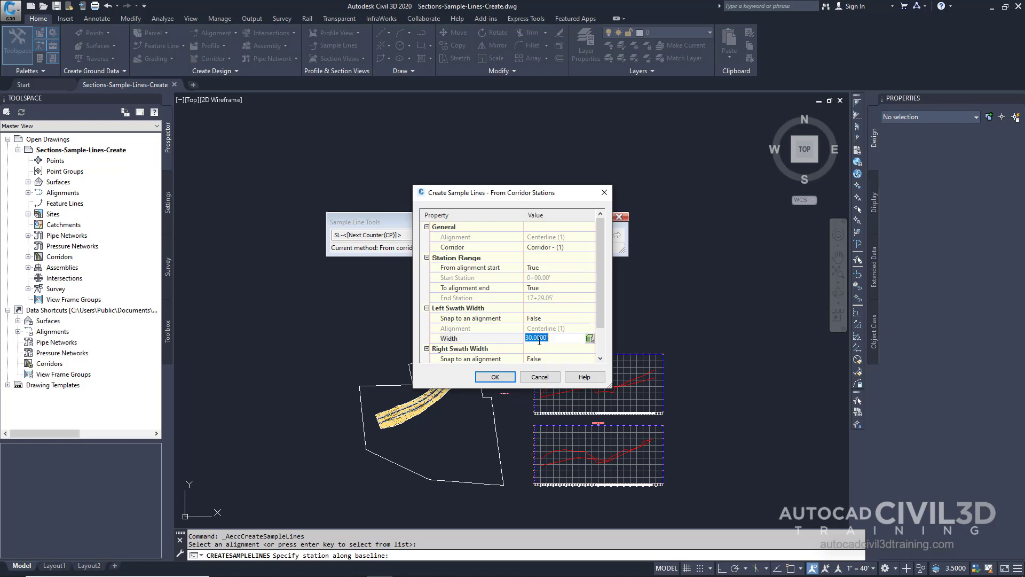
pyautogui.write('150')
pyautogui.moveTo(602, 309); pyautogui.dragTo(600, 335)
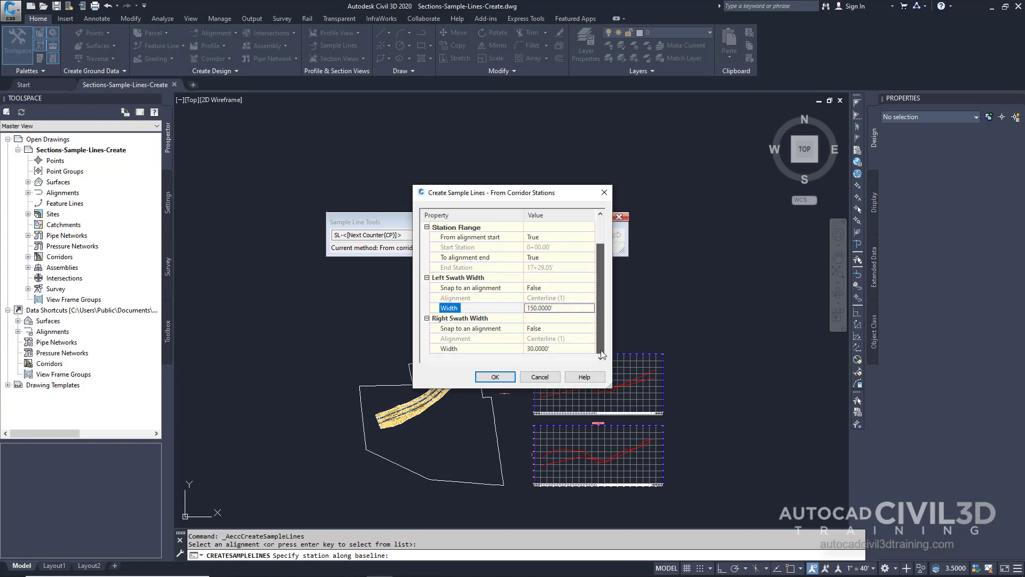
pyautogui.click(550, 348)
pyautogui.write('150')
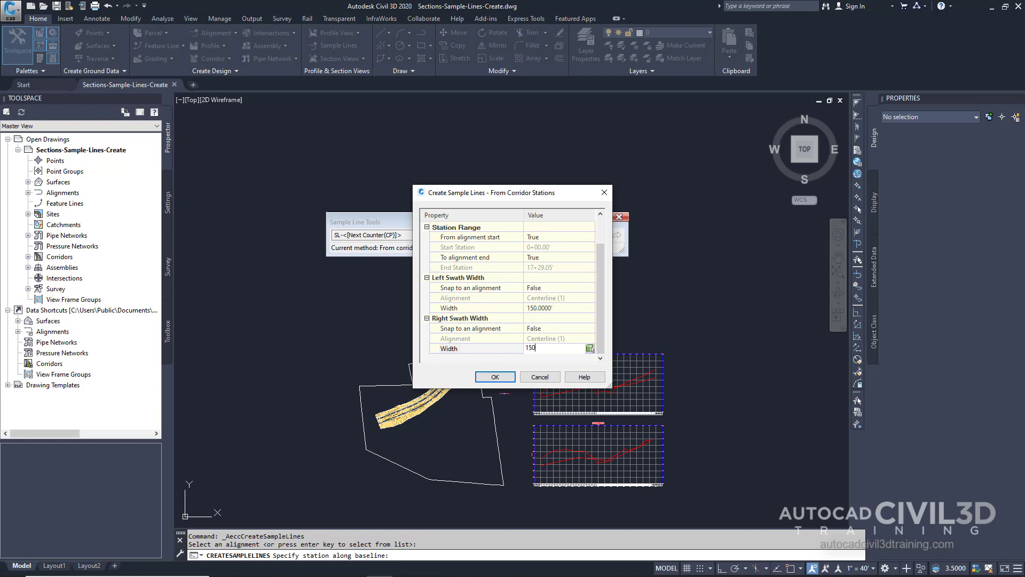
pyautogui.click(500, 376)
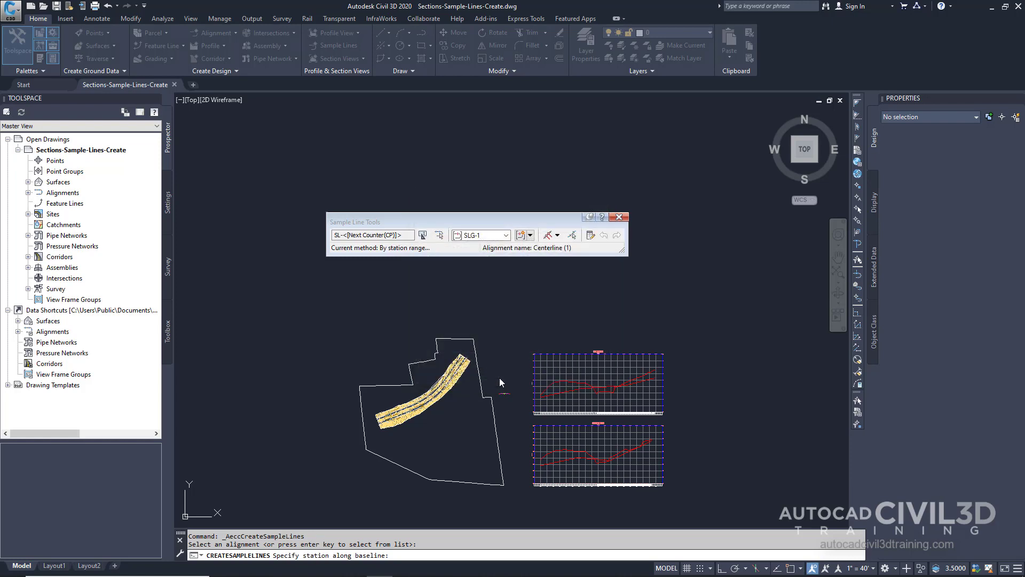
pyautogui.scroll(5, 422, 393)
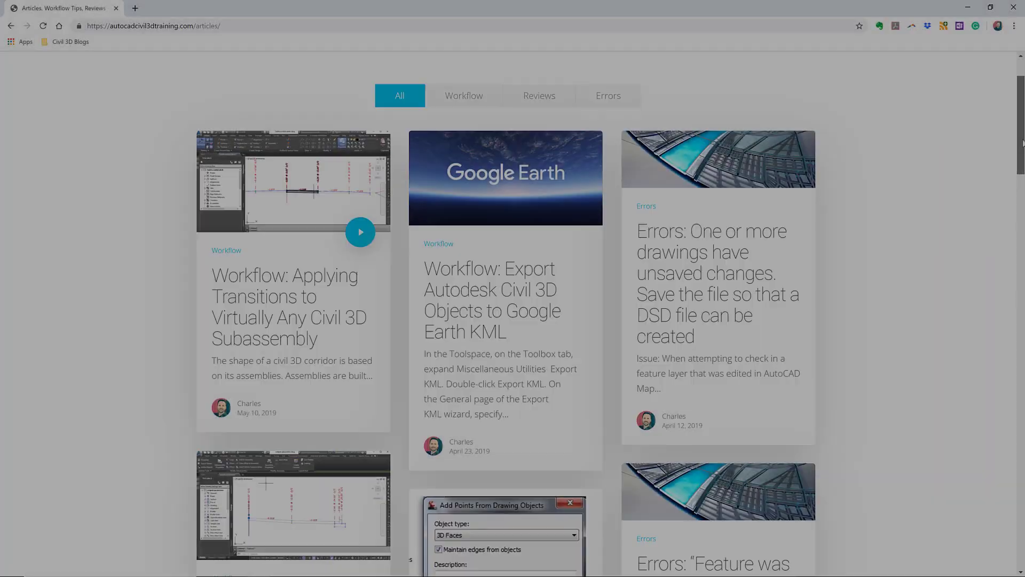
# Step: Scroll the autocadcivil3dtraining.com Articles page down to the sign-up form
pyautogui.scroll(-3, 512, 289)
pyautogui.moveTo(1023, 154); pyautogui.dragTo(1023, 190)
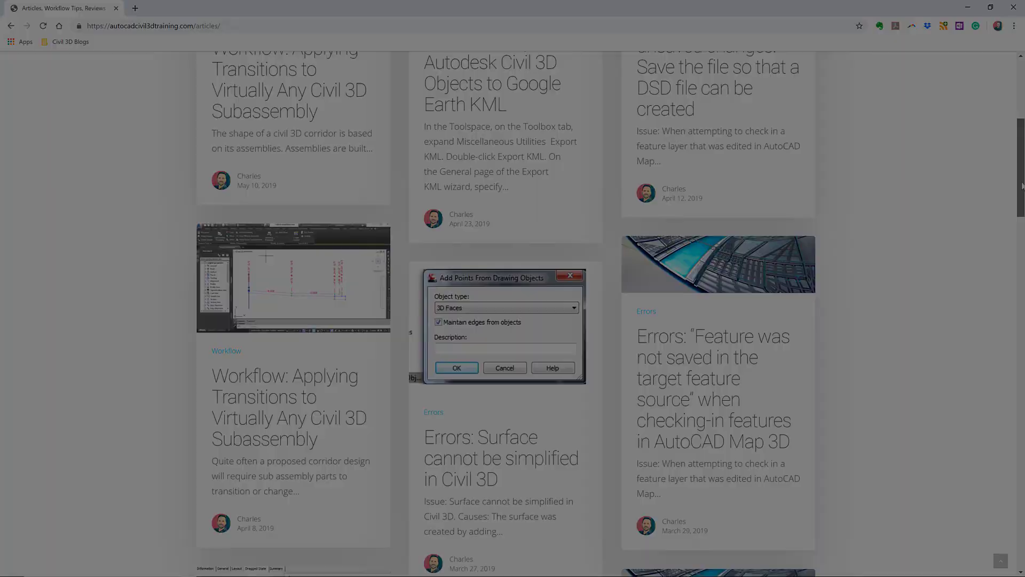